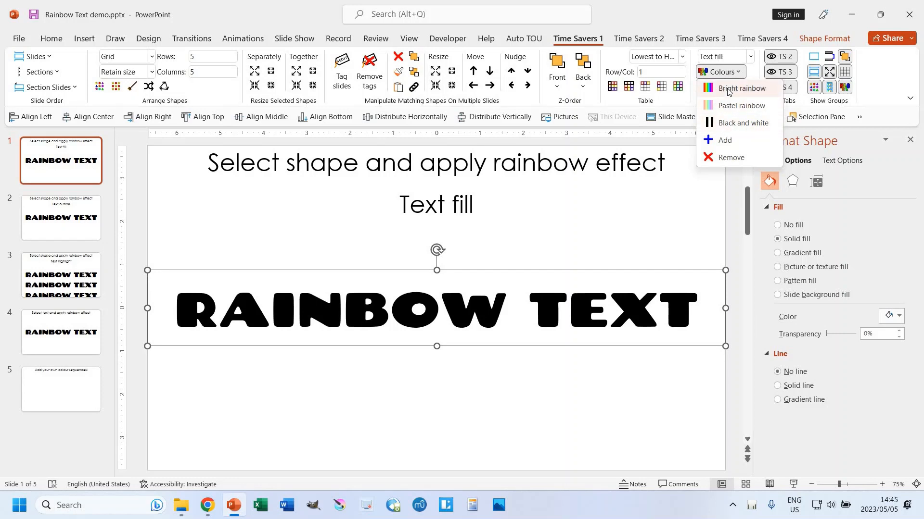
- Apply the Bright rainbow text fill to the RAINBOW TEXT box on slide 1, and replace it with Pastel rainbow
left_click(728, 90)
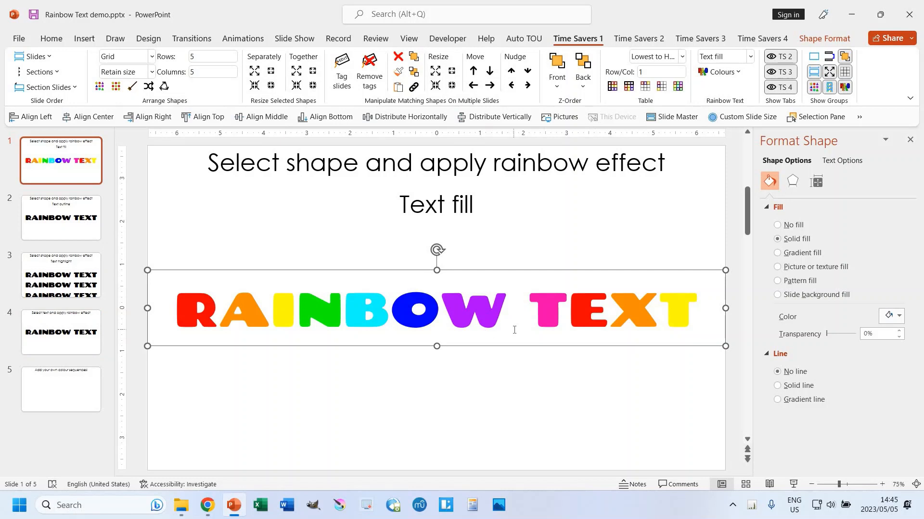
left_click(736, 72)
left_click(735, 106)
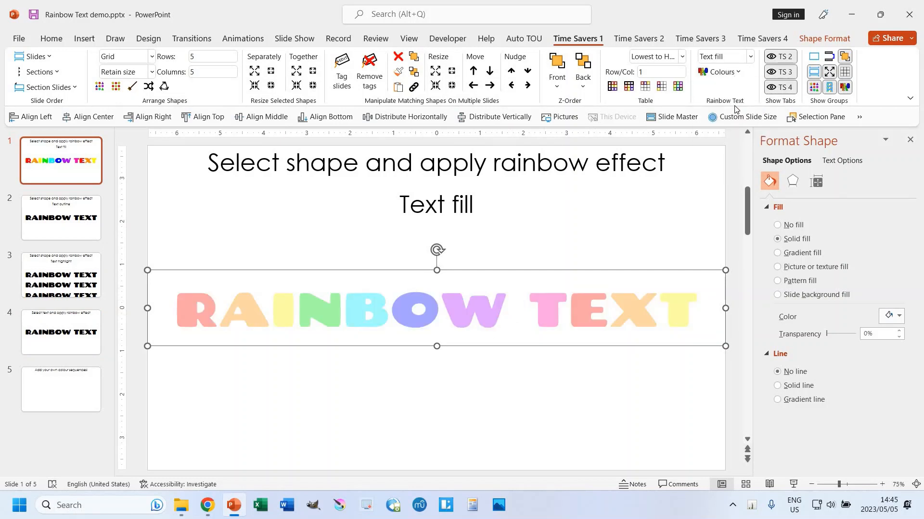
- Apply the Black and white text fill to slide 1's RAINBOW TEXT and fill its shape with orange
left_click(721, 76)
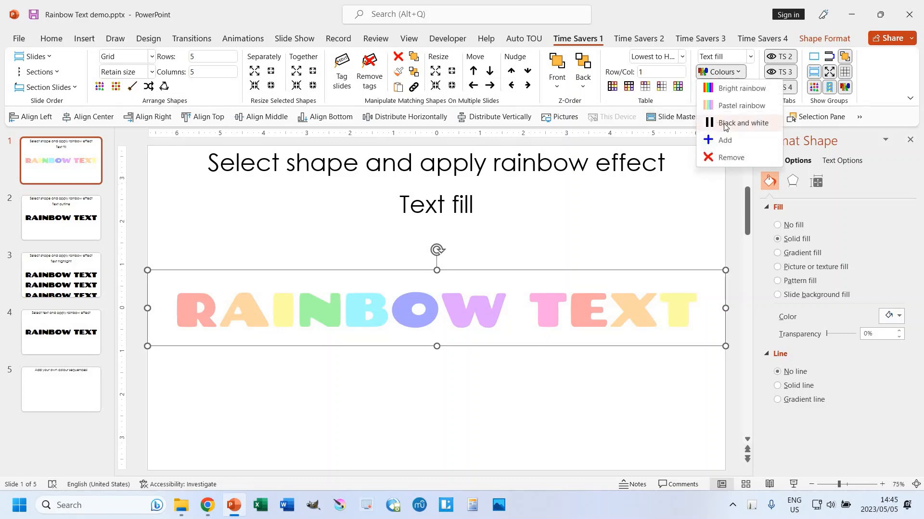
left_click(730, 126)
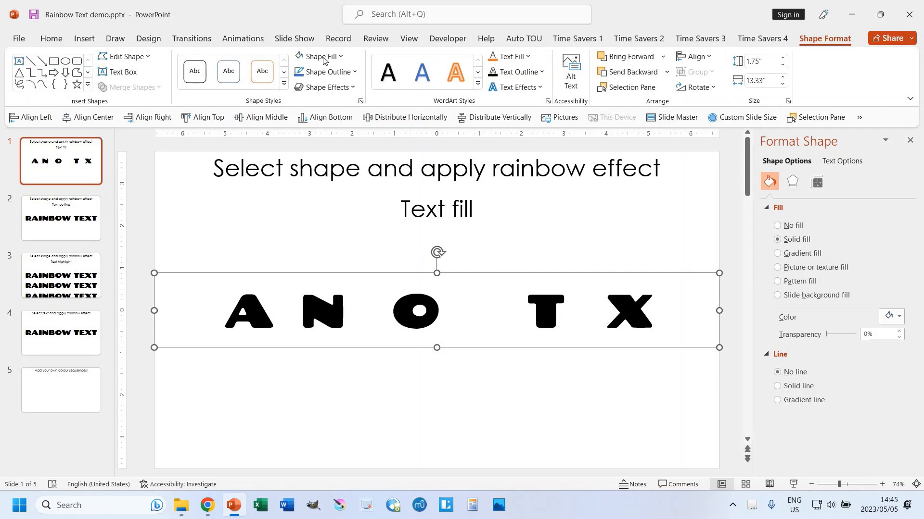
left_click(340, 57)
left_click(352, 87)
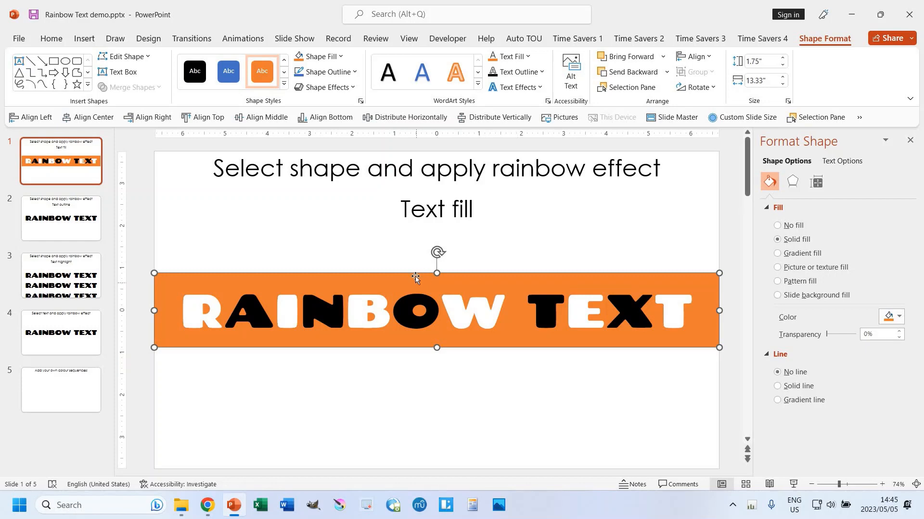
- On slide 2, apply the Bright rainbow colours to the RAINBOW TEXT box using the Text Outline option
left_click(46, 225)
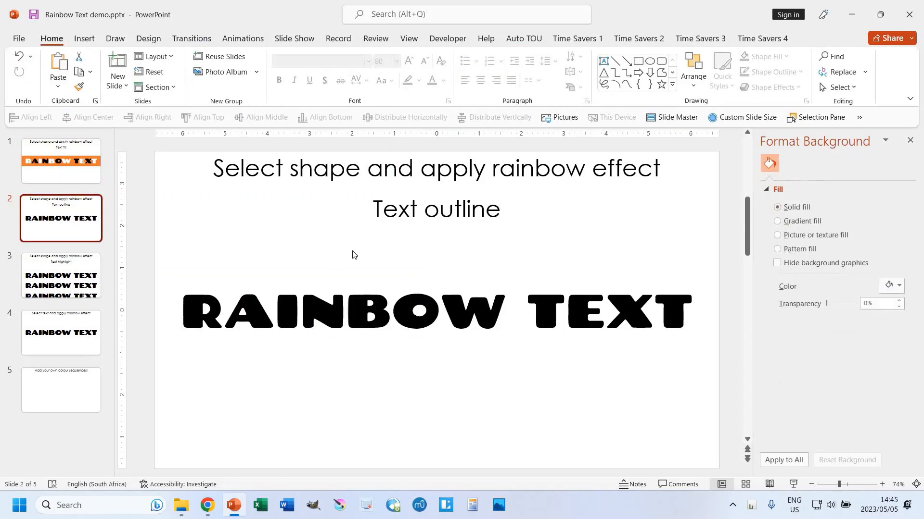
left_click(490, 273)
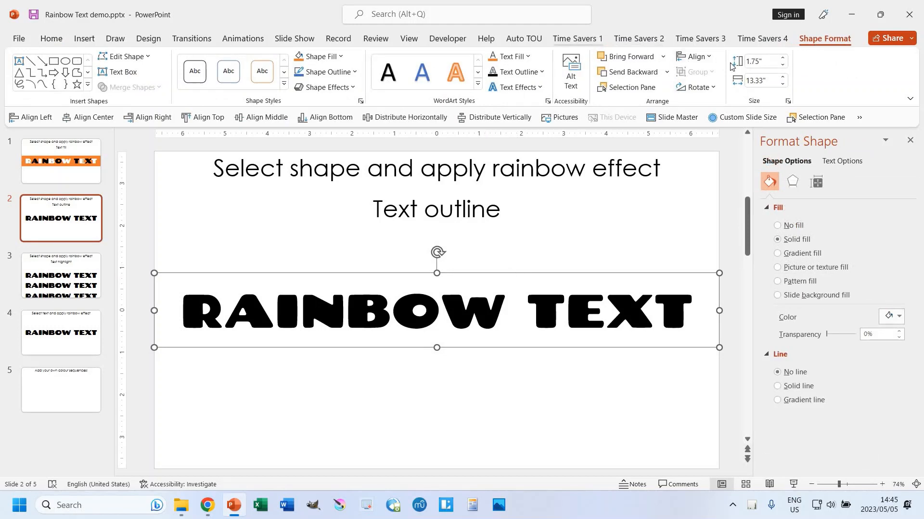
left_click(577, 39)
left_click(750, 60)
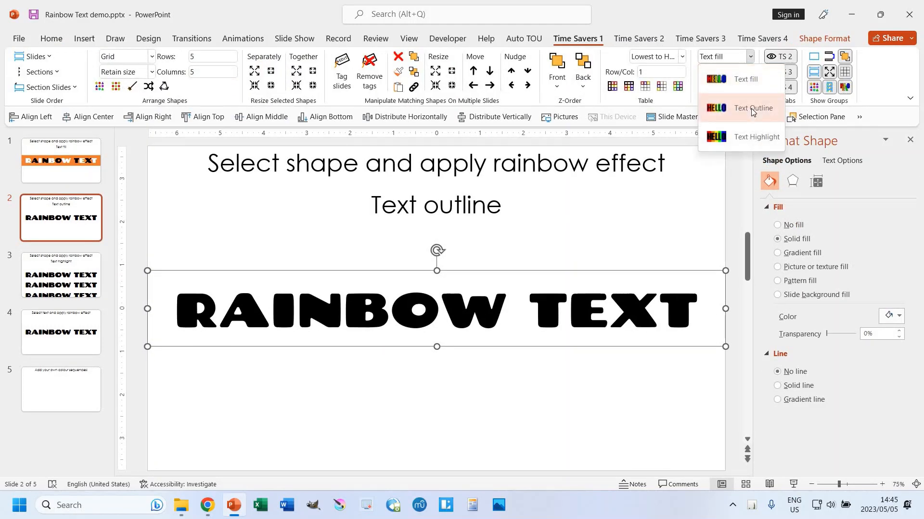
left_click(731, 111)
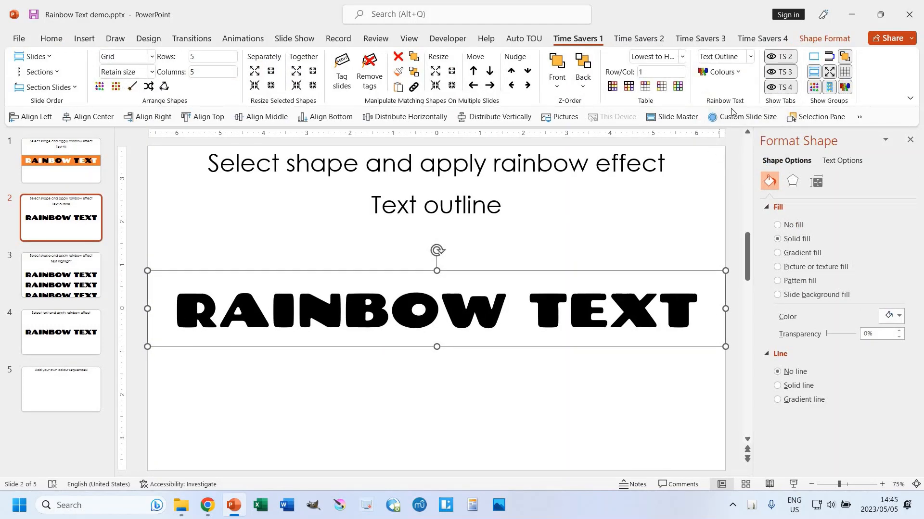
left_click(731, 76)
key("Return")
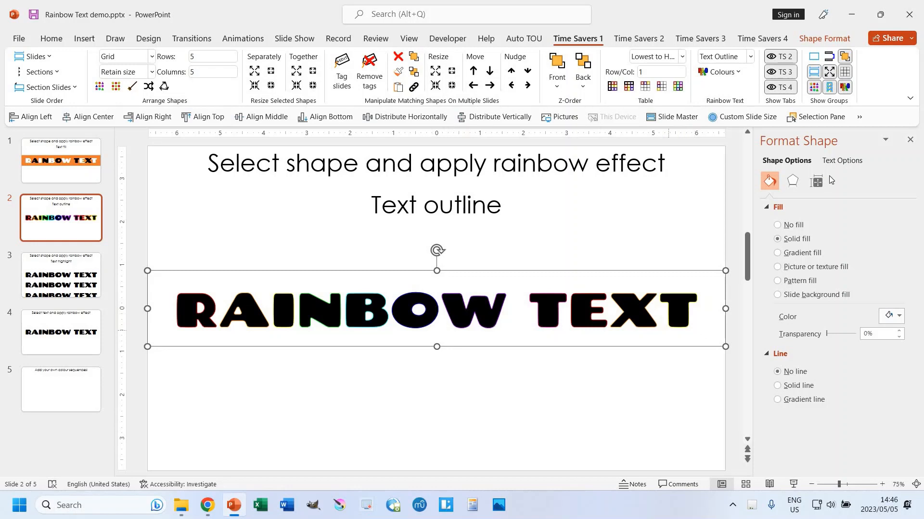
- Set the text outline width of slide 2's RAINBOW TEXT to 5 pt
left_click(842, 161)
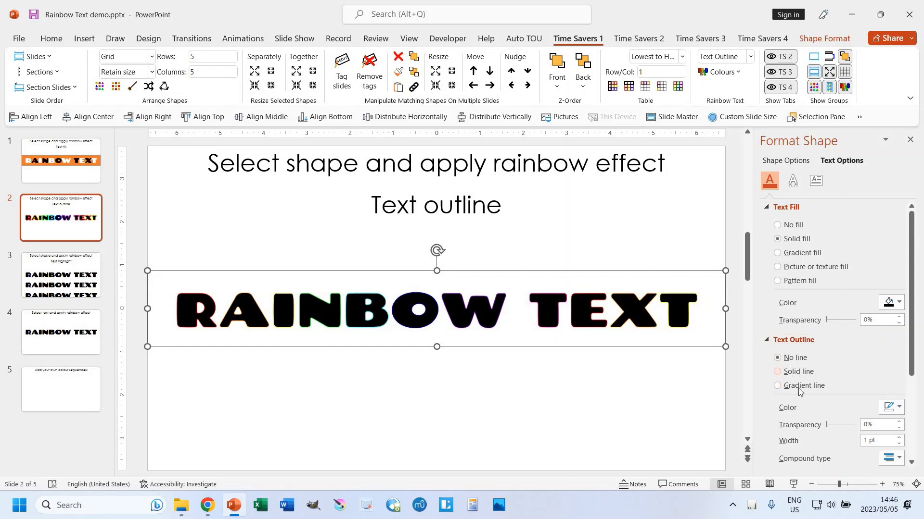
scroll(829, 409, "down", 1)
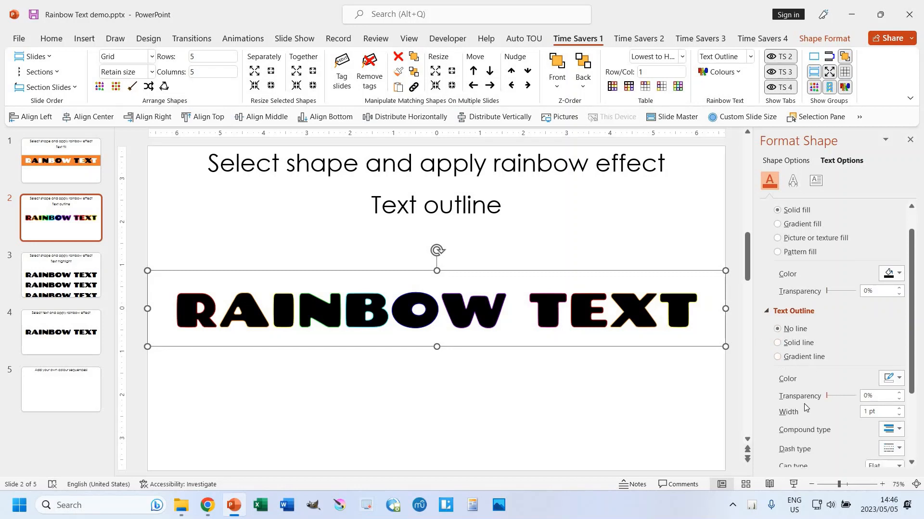
scroll(864, 425, "down", 2)
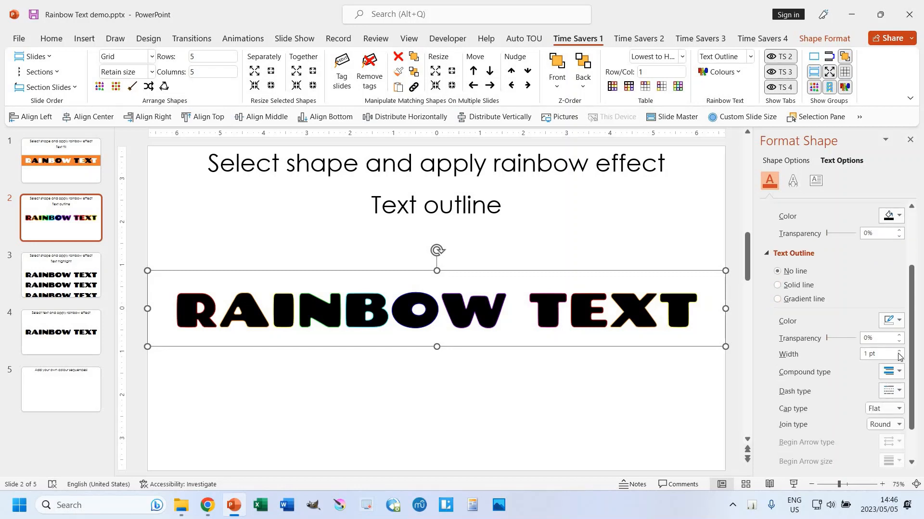
left_click_drag(899, 354, 899, 354)
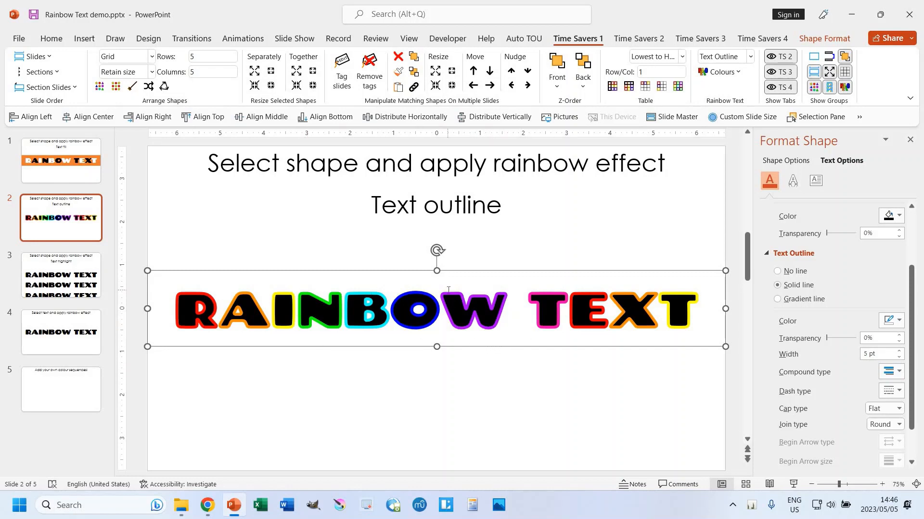
- Try the Pastel rainbow colours on slide 2's text outline and switch the outline to Black and white
left_click(724, 72)
left_click(721, 105)
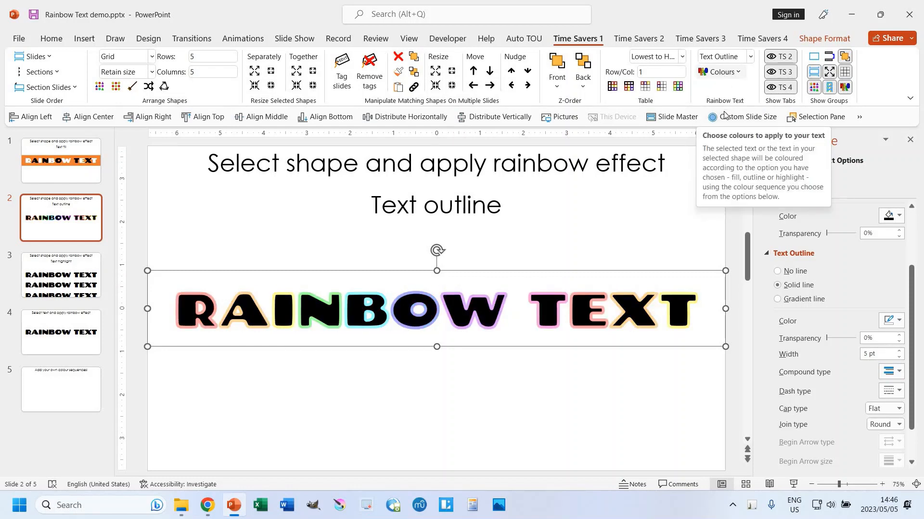
left_click(721, 72)
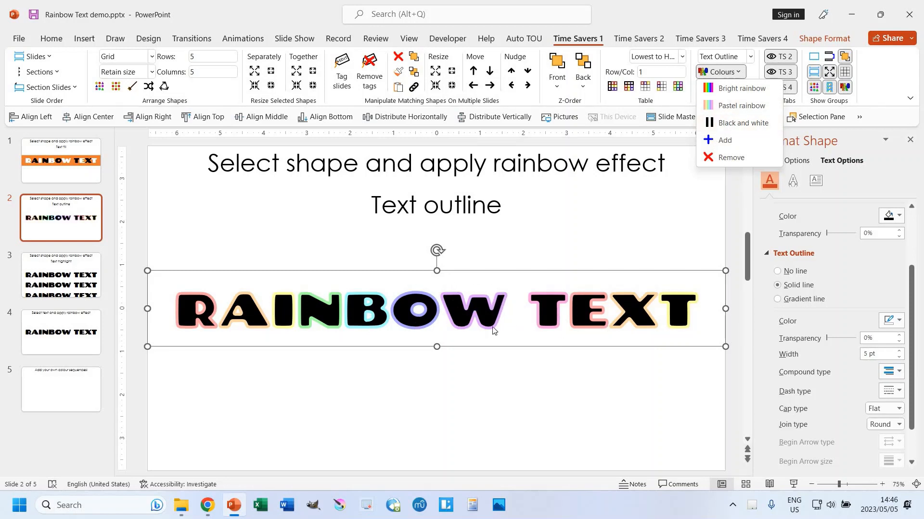
left_click(738, 125)
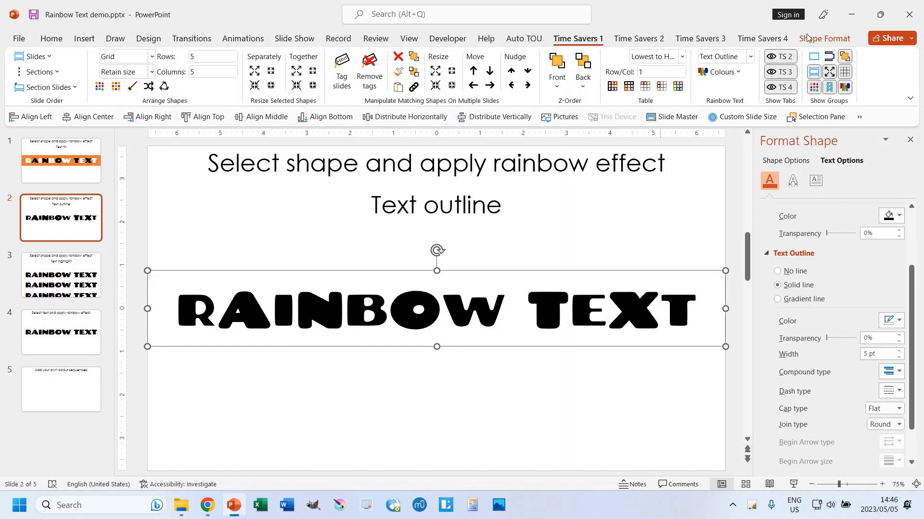
- Give slide 2's RAINBOW TEXT box an orange shape fill and a matching orange text fill
left_click(828, 42)
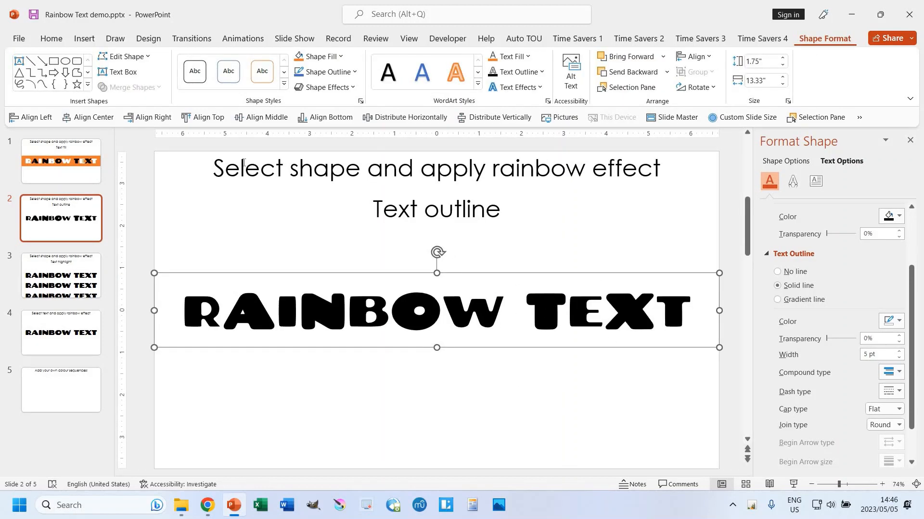
left_click(298, 56)
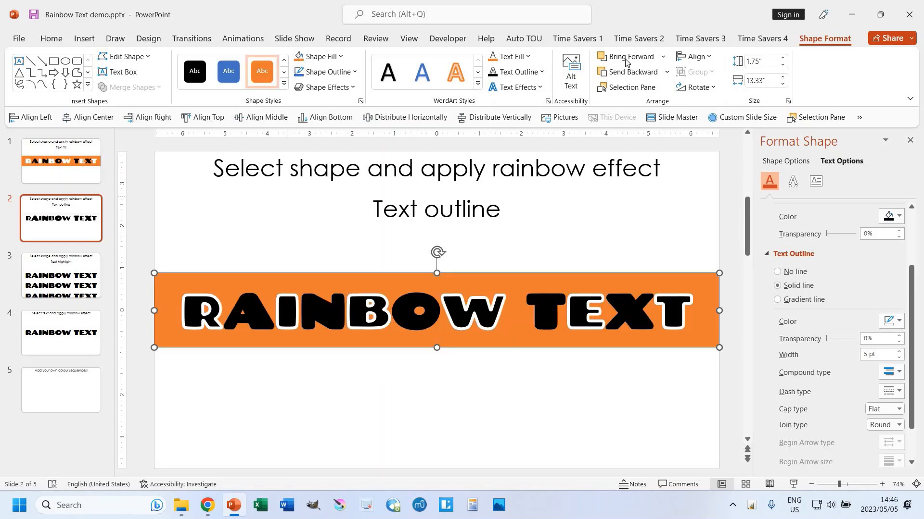
left_click(493, 57)
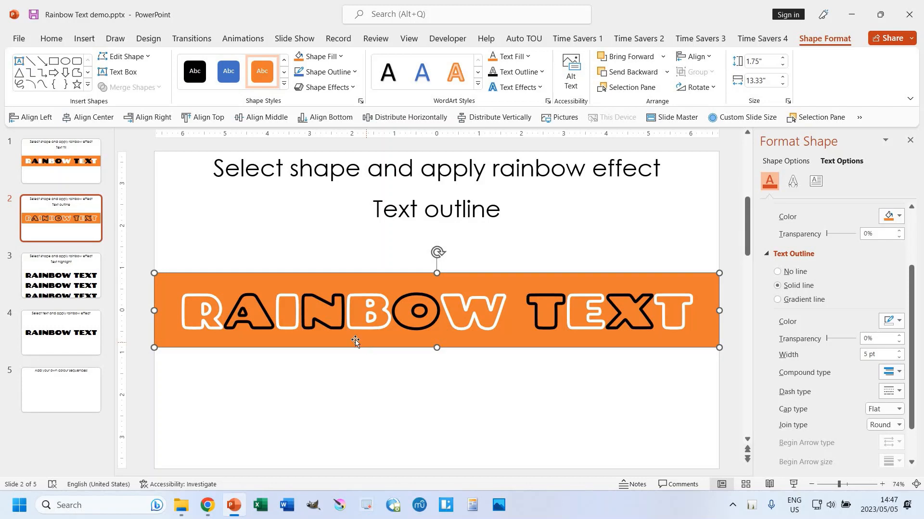
- On slide 3, apply Bright rainbow colours to the first RAINBOW TEXT box using the Text Highlight option
left_click(80, 276)
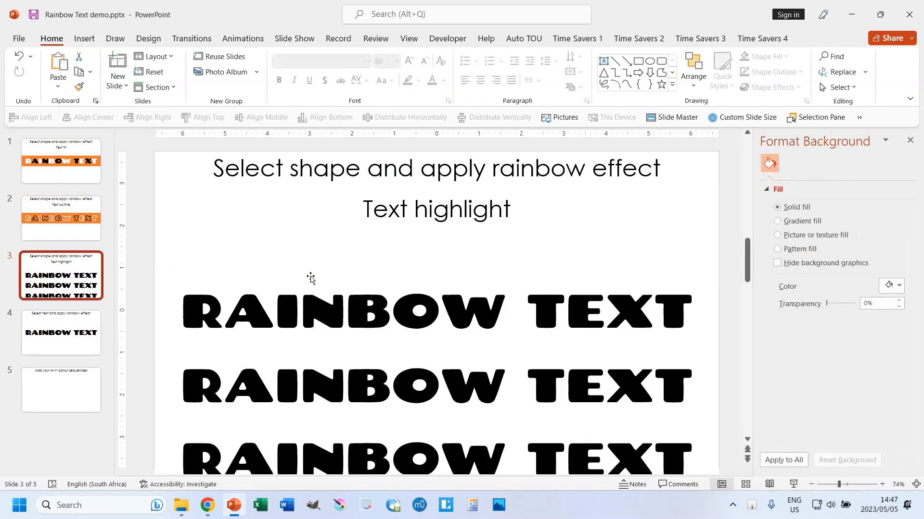
left_click(355, 346)
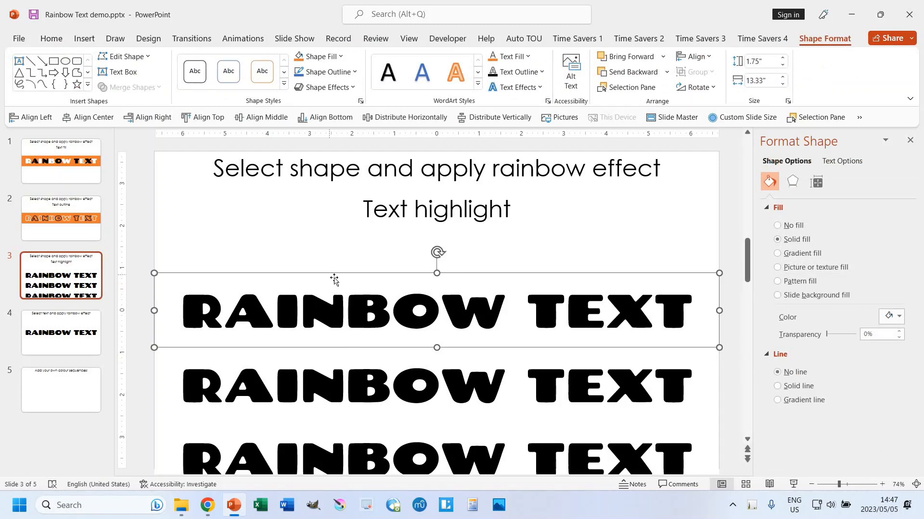
left_click(579, 41)
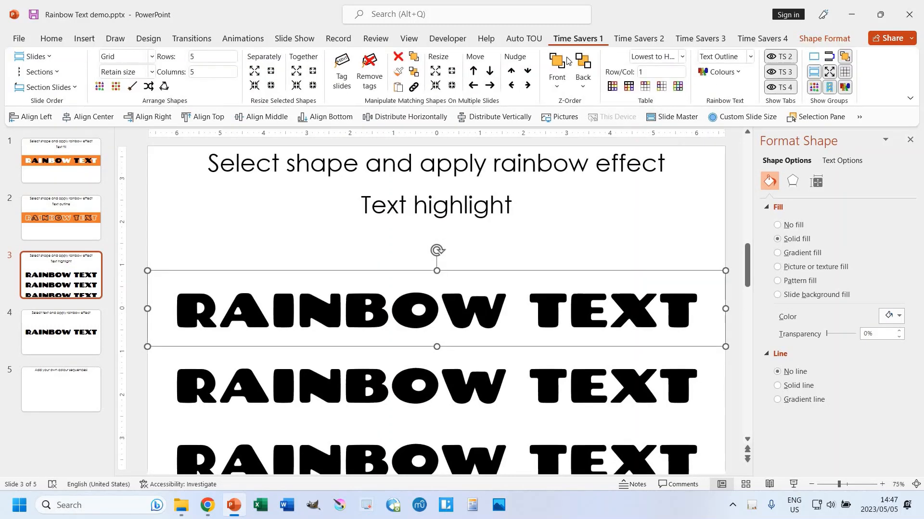
left_click(750, 56)
left_click(736, 136)
left_click(720, 72)
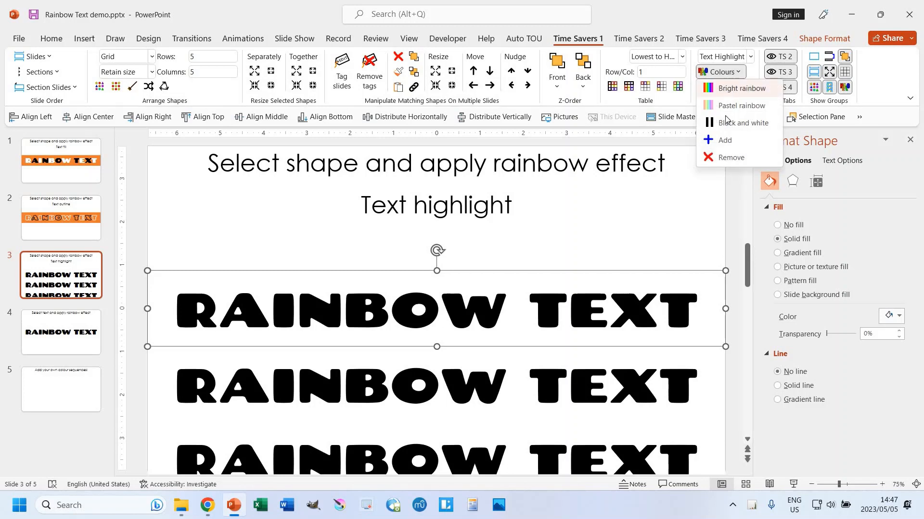
left_click(729, 91)
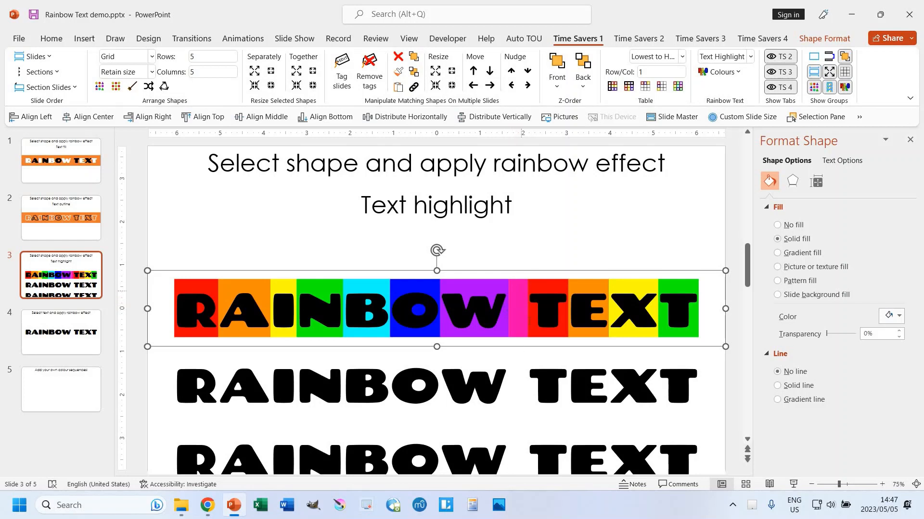
- Apply Bright rainbow colours as a text fill to the second RAINBOW TEXT box on slide 3
left_click(513, 367)
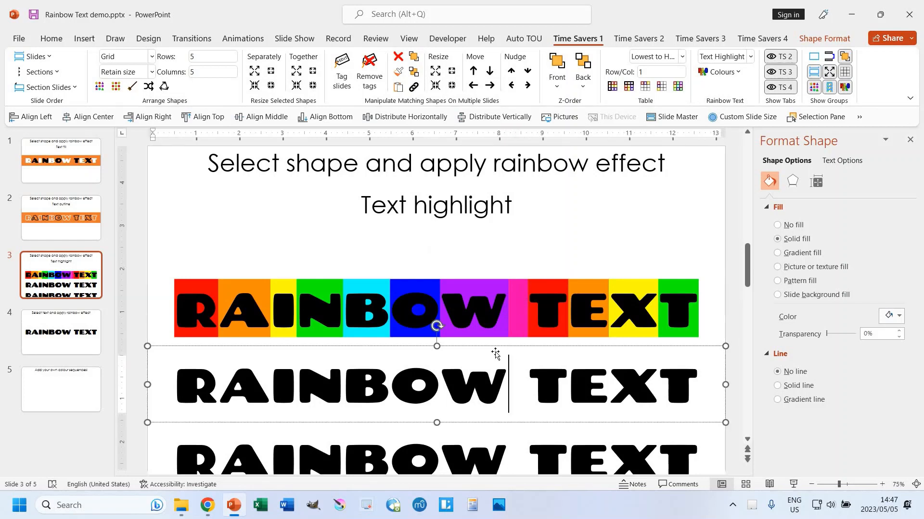
left_click(749, 57)
left_click(723, 75)
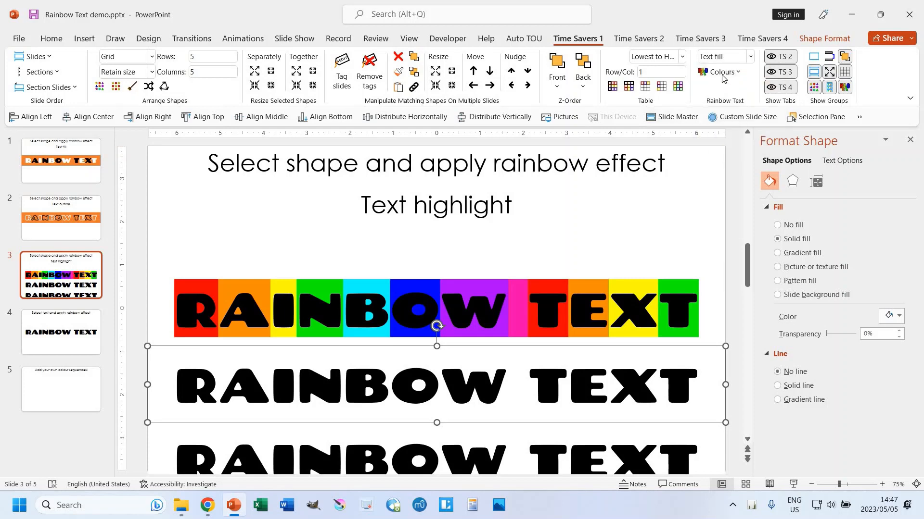
left_click(723, 73)
left_click(735, 88)
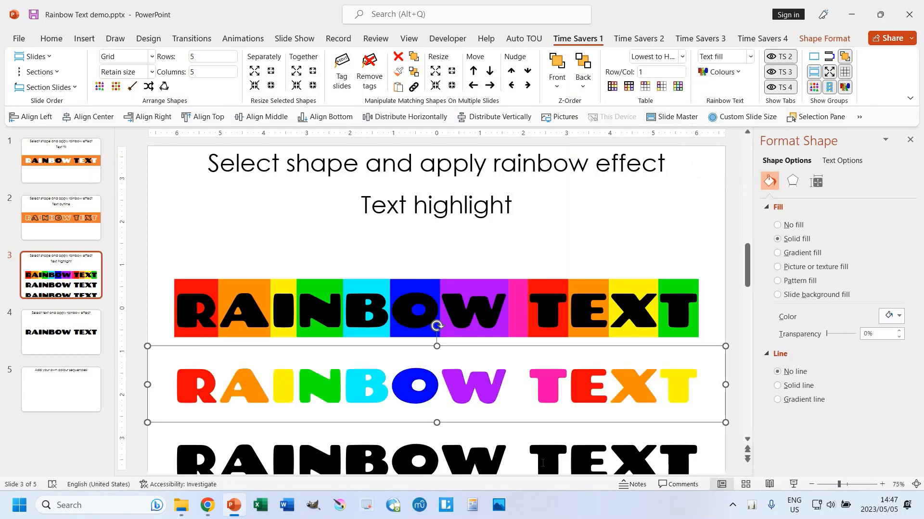
- Apply Bright rainbow colours as a text outline to the third RAINBOW TEXT box on slide 3
left_click(509, 447)
left_click(521, 385)
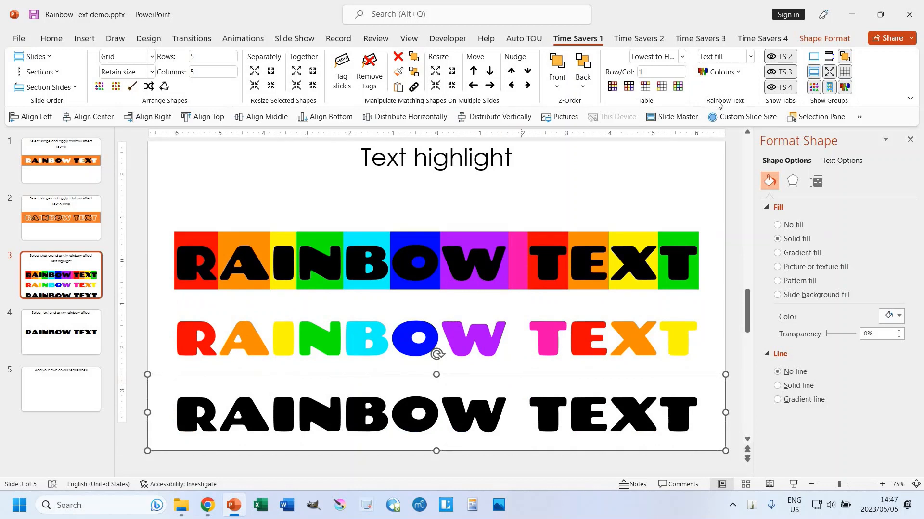
left_click(749, 56)
left_click(751, 108)
left_click(721, 72)
left_click(732, 88)
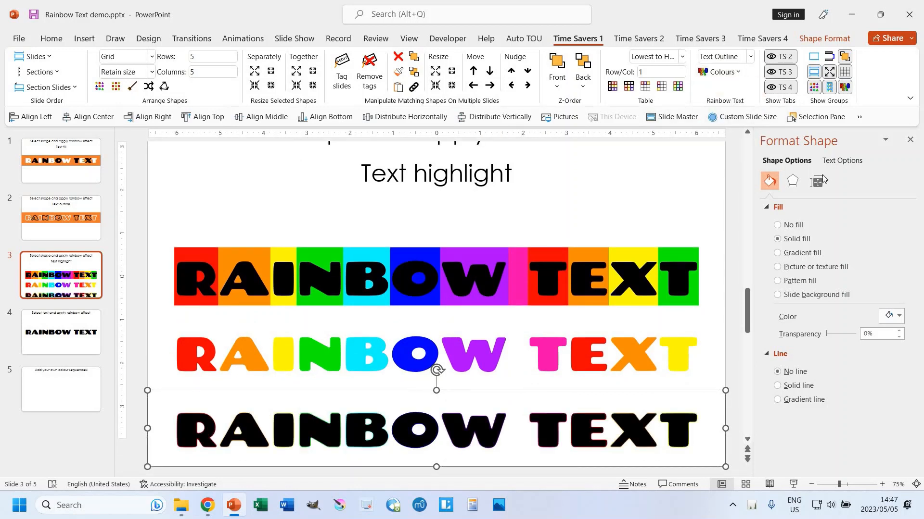
- Set the text outline width of slide 3's third RAINBOW TEXT box to 6.25 pt
left_click(842, 160)
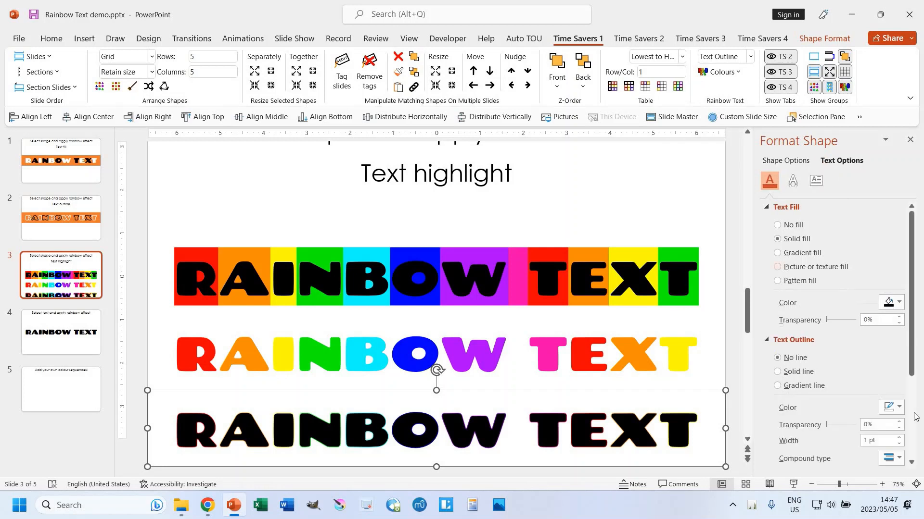
left_click(899, 438)
left_click(899, 439)
left_click(899, 439)
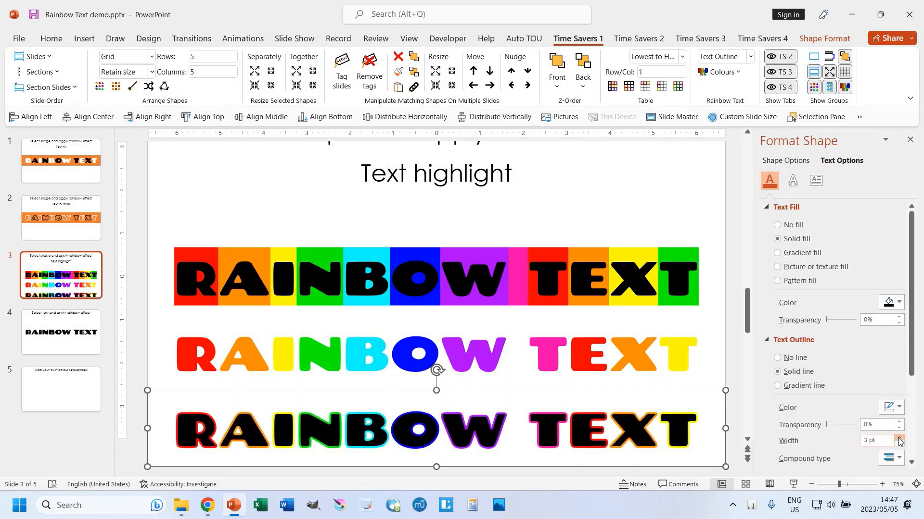
left_click(899, 439)
left_click(899, 438)
left_click(899, 439)
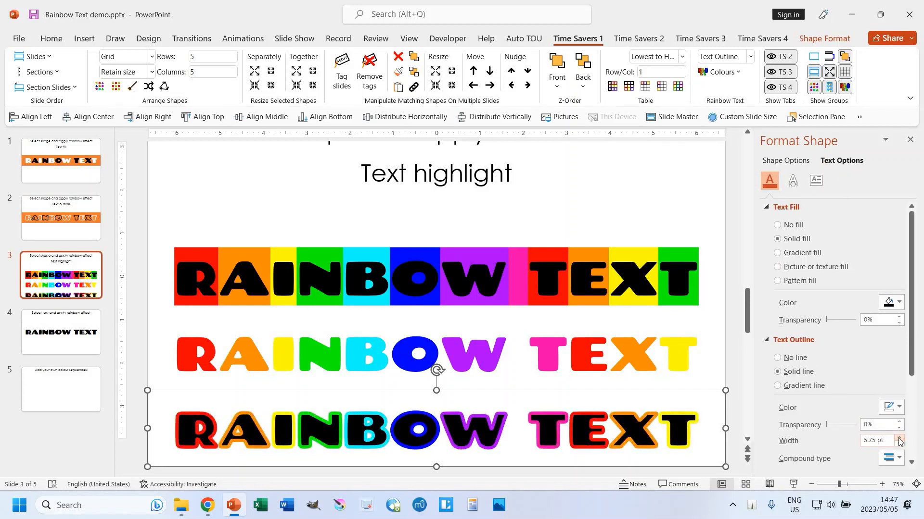
left_click(899, 439)
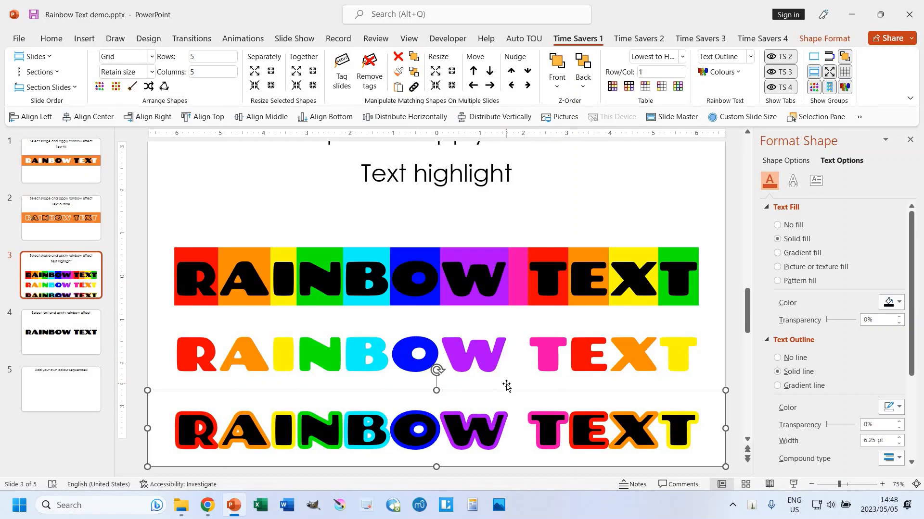
- Apply Bright rainbow colours as a text fill to the highlighted first RAINBOW TEXT box on slide 3
left_click(384, 253)
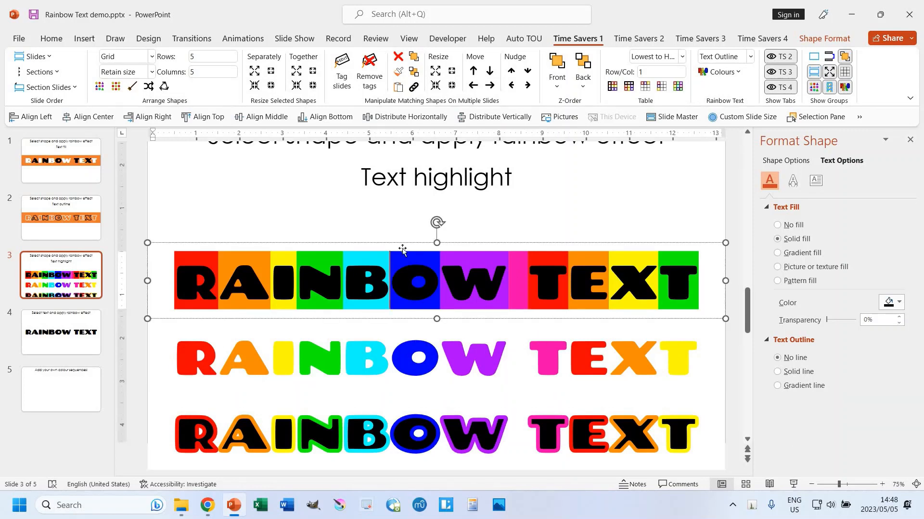
left_click(750, 57)
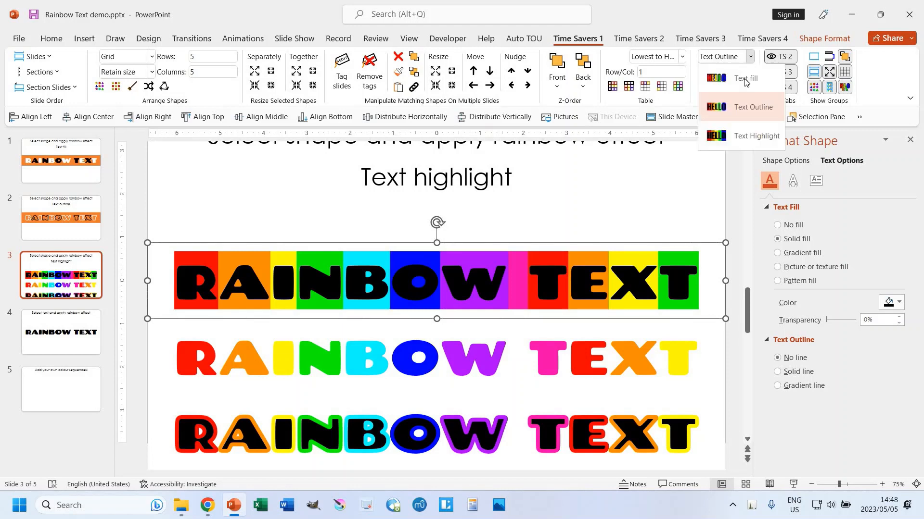
left_click(740, 89)
left_click(721, 72)
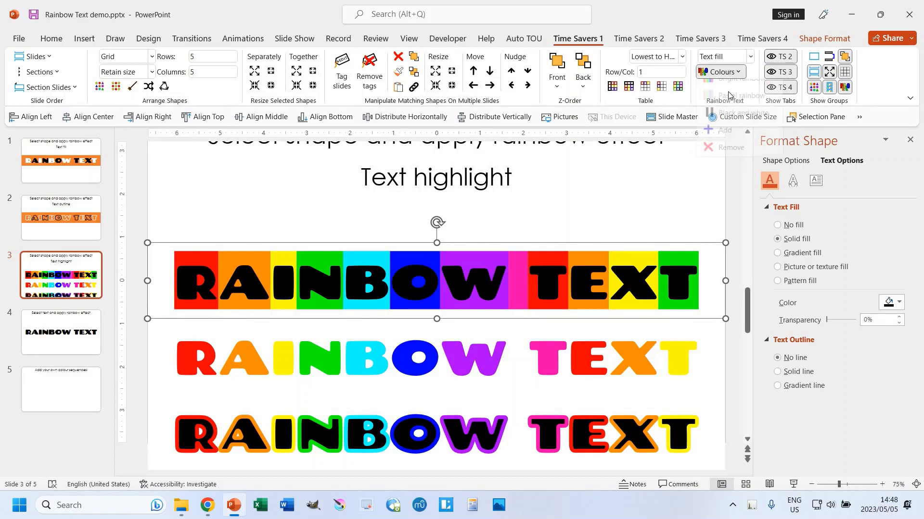
left_click(729, 88)
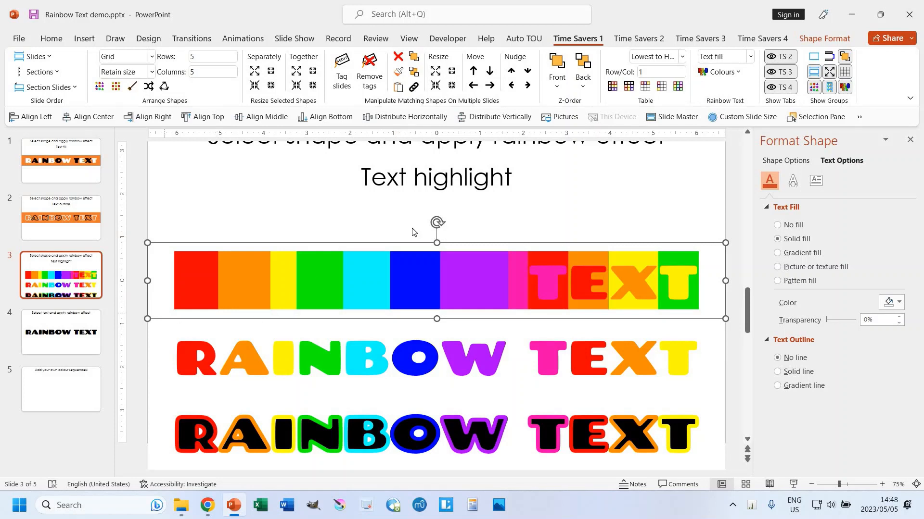
left_click(83, 327)
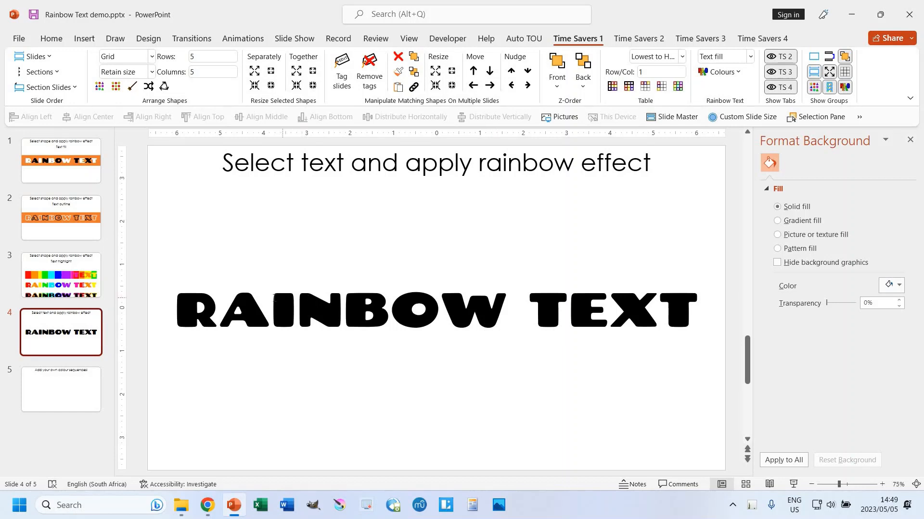
left_click_drag(275, 299, 462, 299)
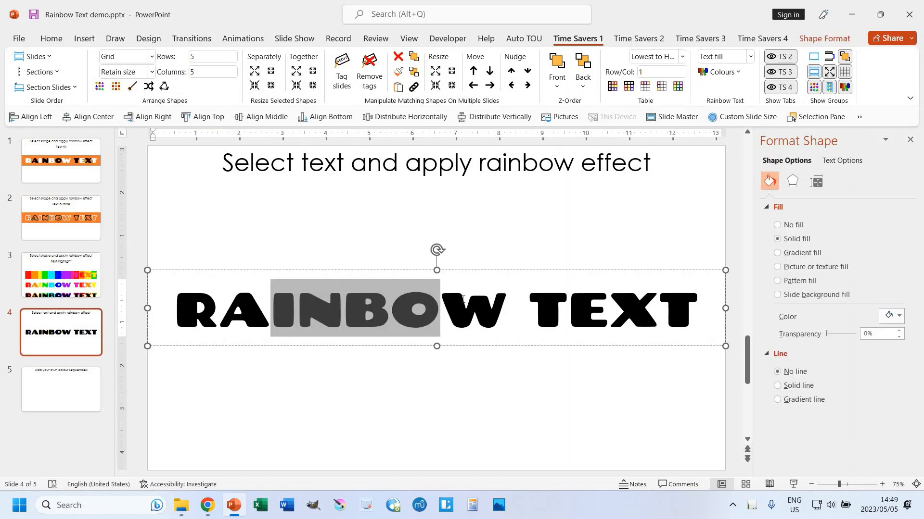
left_click(61, 160)
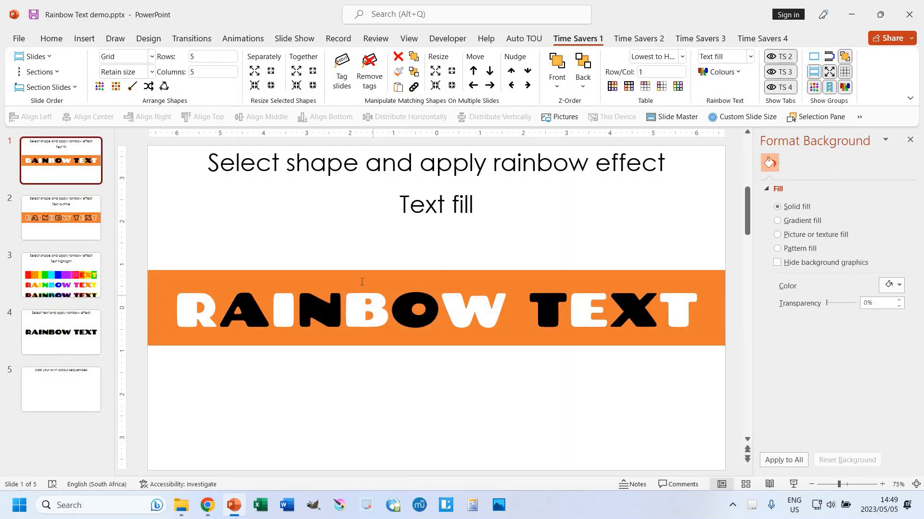
left_click(362, 282)
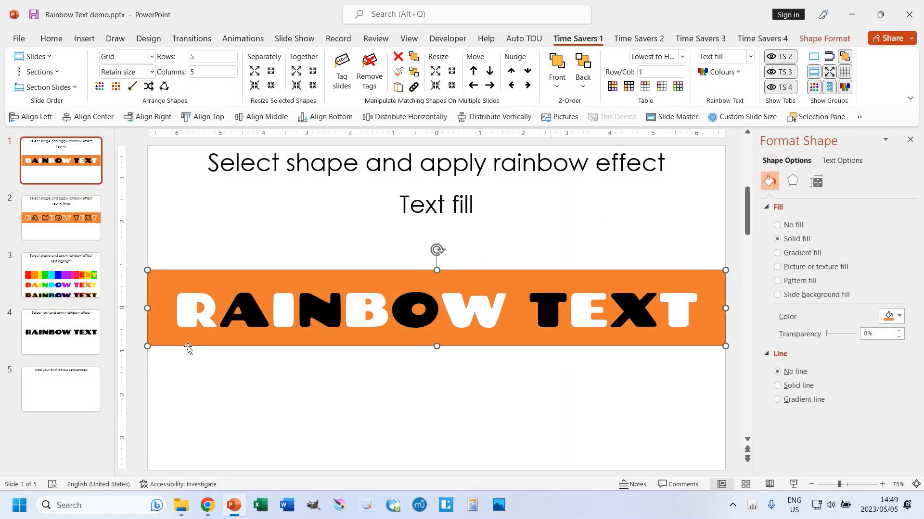
- On slide 4, apply Bright rainbow colours as a text fill to only the letters NBOW
left_click(78, 319)
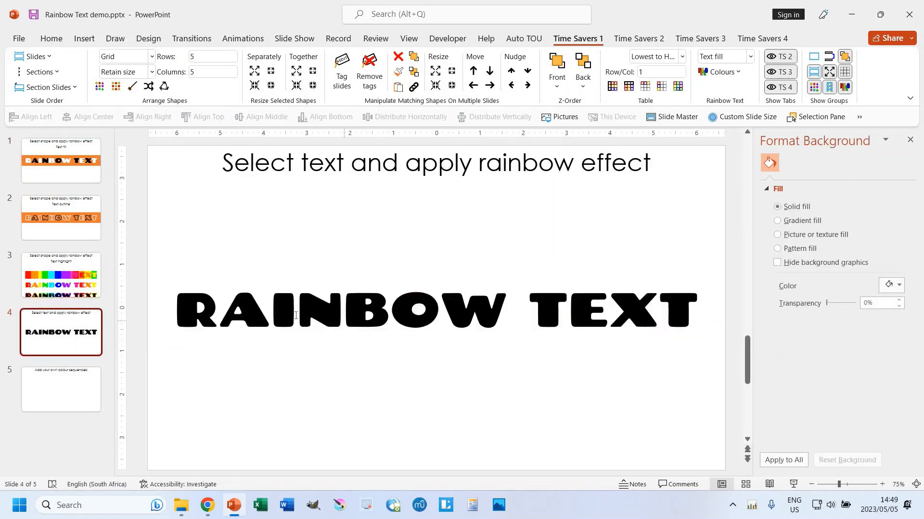
left_click_drag(296, 310, 508, 310)
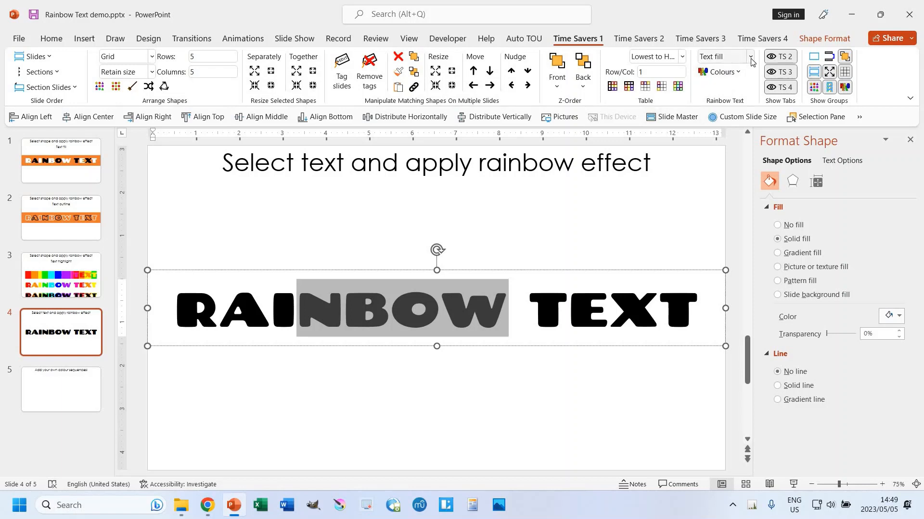
left_click(735, 73)
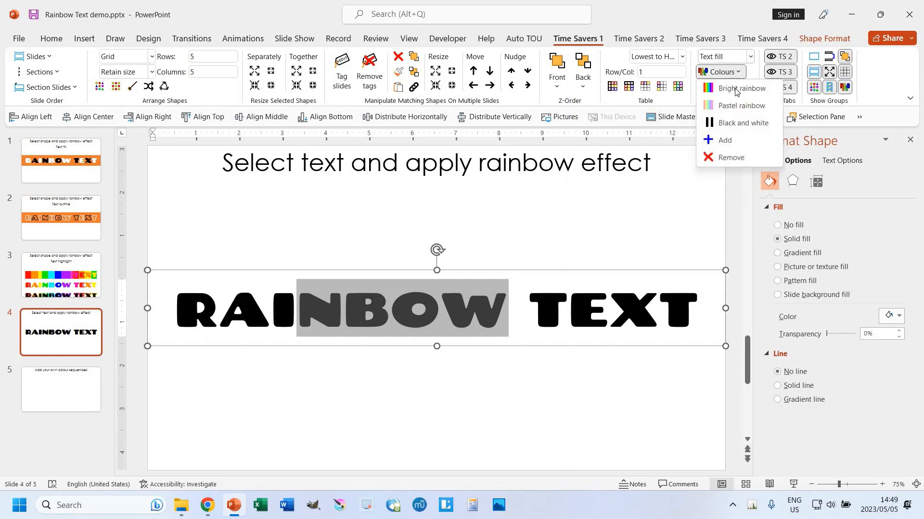
left_click(721, 89)
left_click(533, 256)
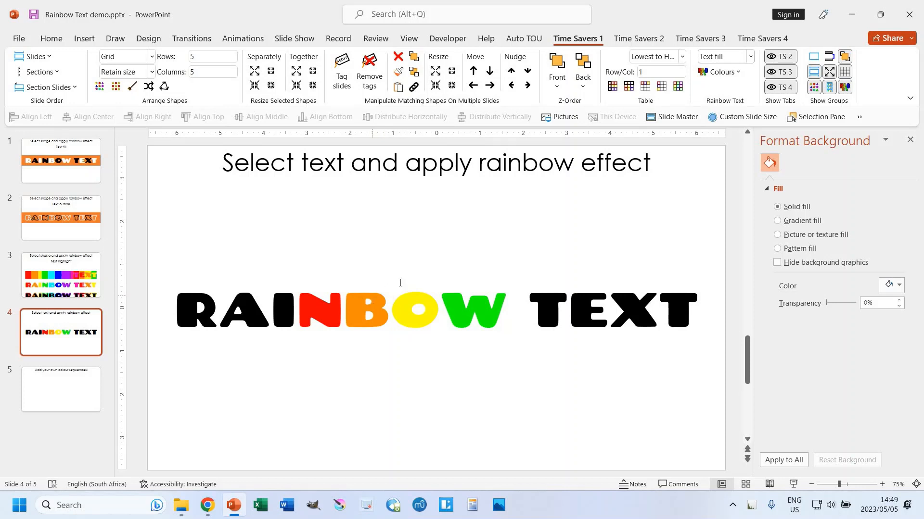
- Apply Bright rainbow colours as a text outline to only the letters INBOW on slide 4
left_click(355, 309)
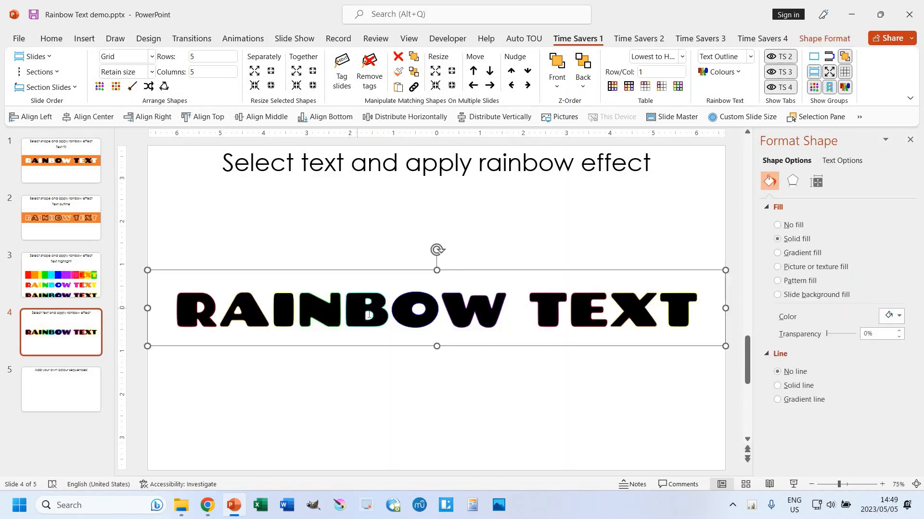
left_click_drag(270, 312, 506, 321)
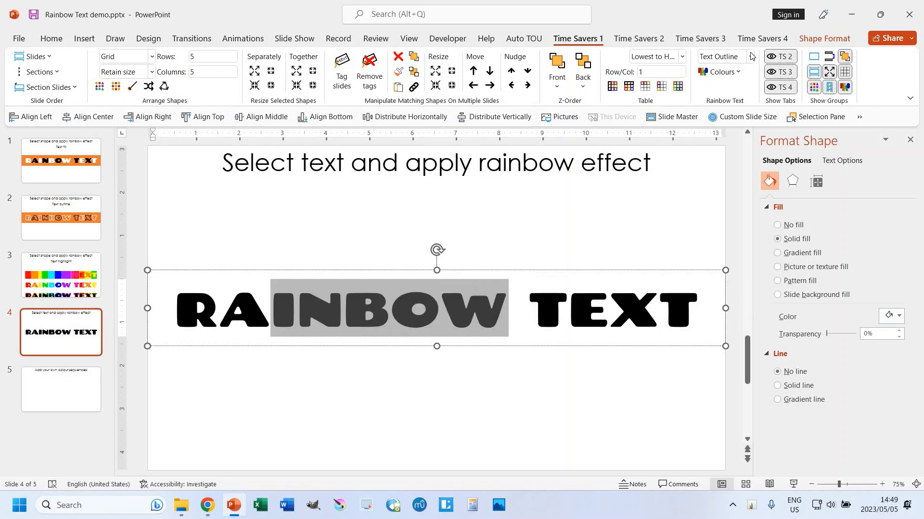
left_click(721, 71)
left_click(740, 90)
left_click(470, 363)
left_click(464, 345)
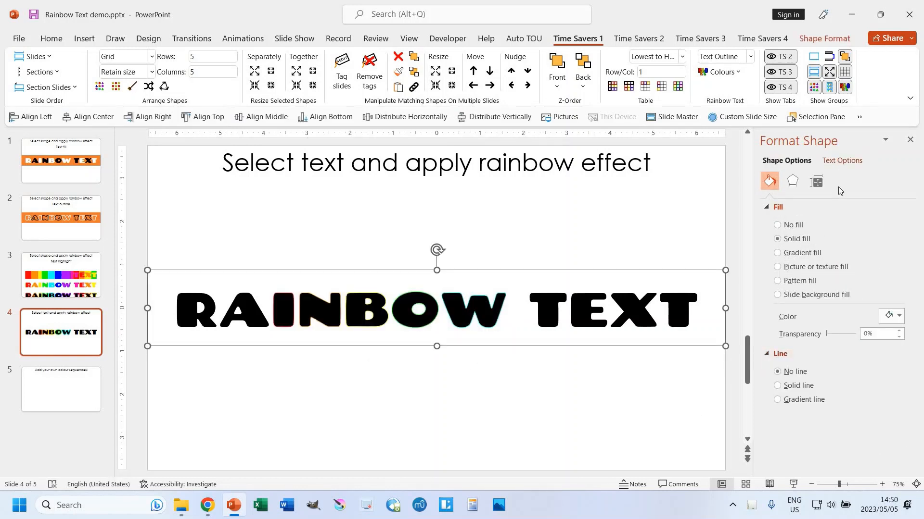
- Increase the text outline width of the letters INBOW on slide 4
left_click(841, 161)
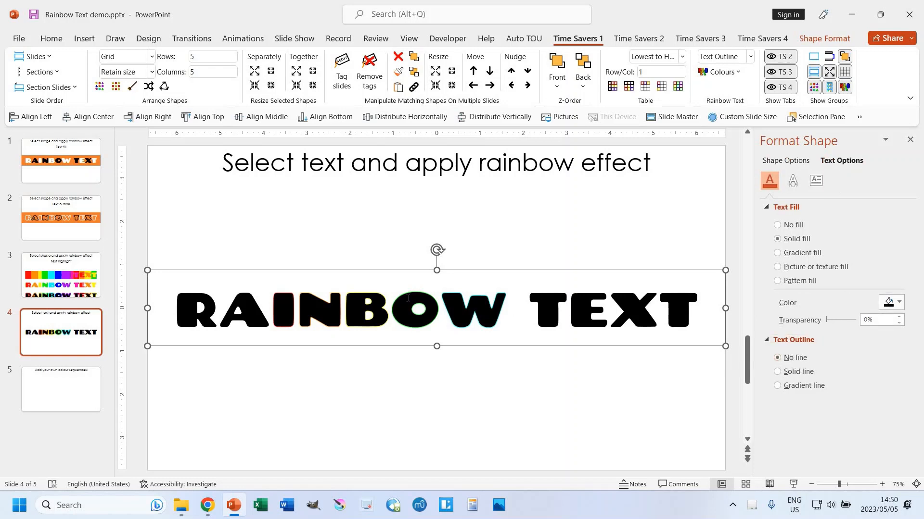
left_click_drag(270, 309, 509, 311)
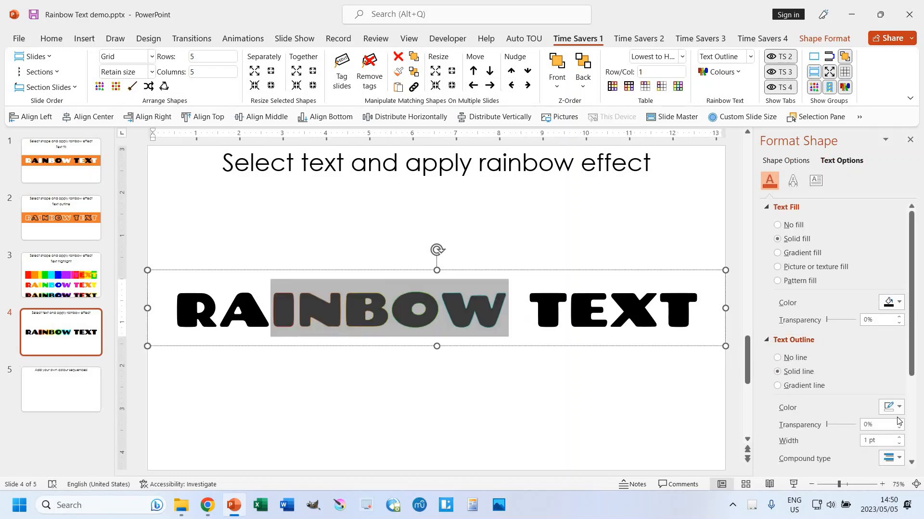
left_click(899, 437)
left_click(899, 437)
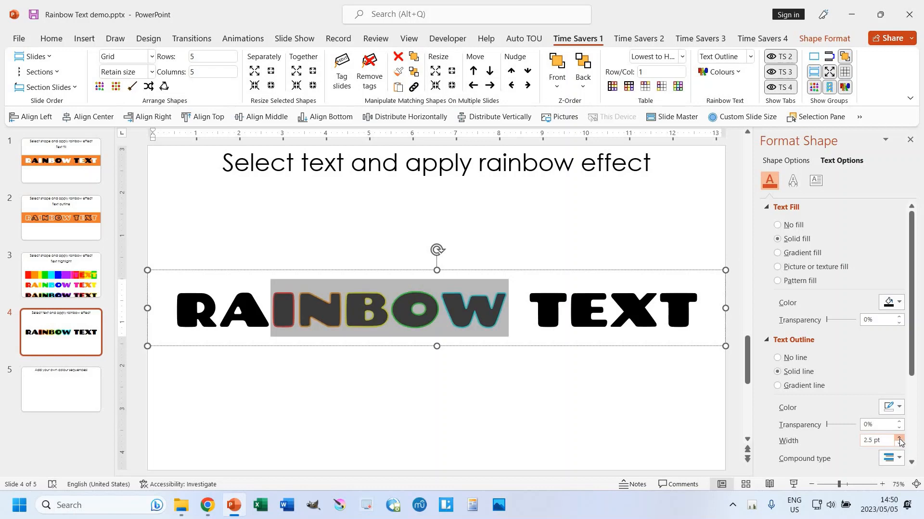
left_click(899, 438)
left_click(367, 396)
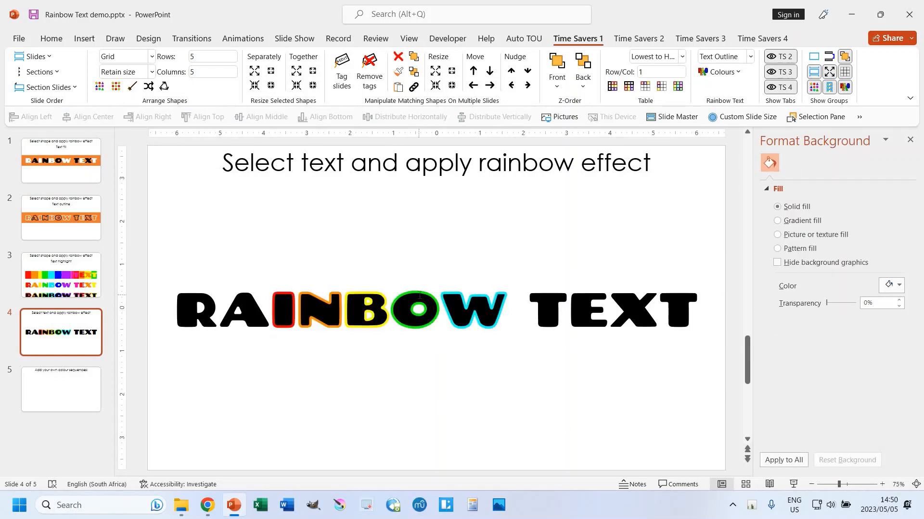
- Undo the outline changes on slide 4's INBOW letters and apply Bright rainbow colours to them as a text highlight
key("ctrl+z")
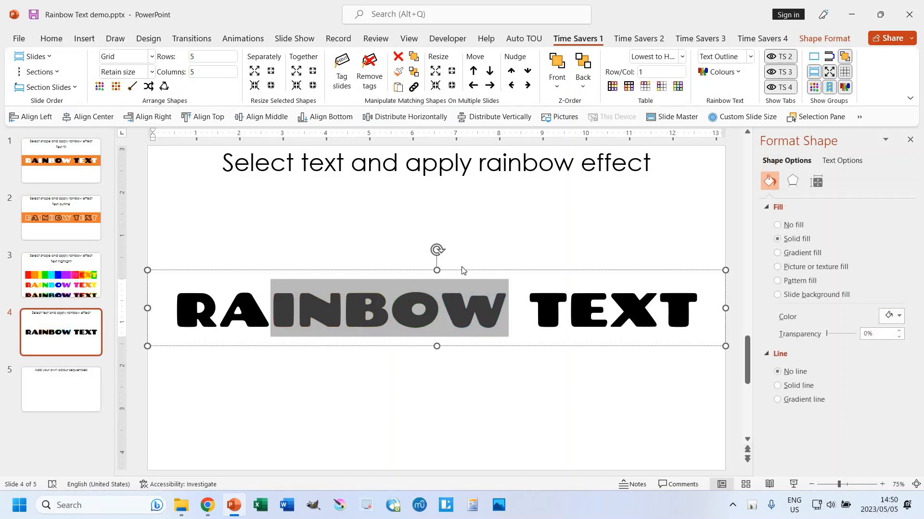
left_click(749, 57)
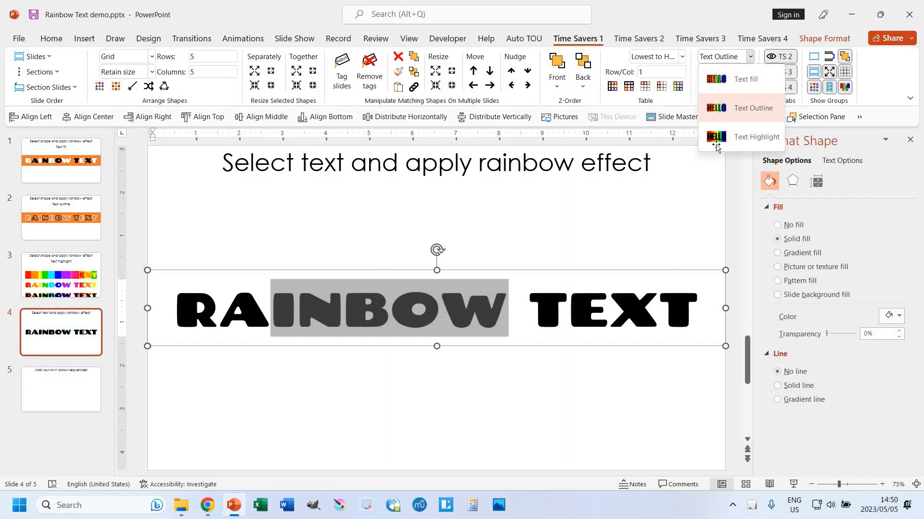
left_click(731, 137)
left_click(720, 72)
left_click(736, 88)
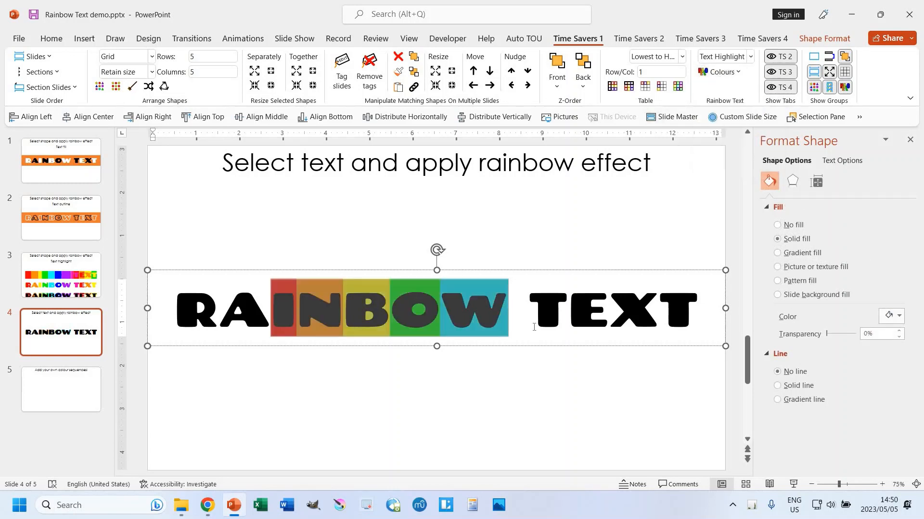
left_click(462, 368)
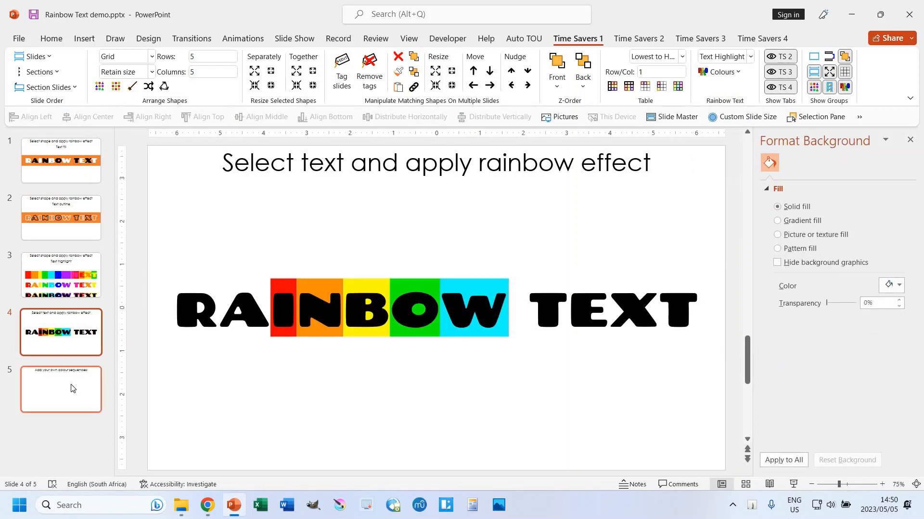
- From slide 5, start adding a custom Rainbow Text colour sequence so its setup slide is inserted
left_click(95, 379)
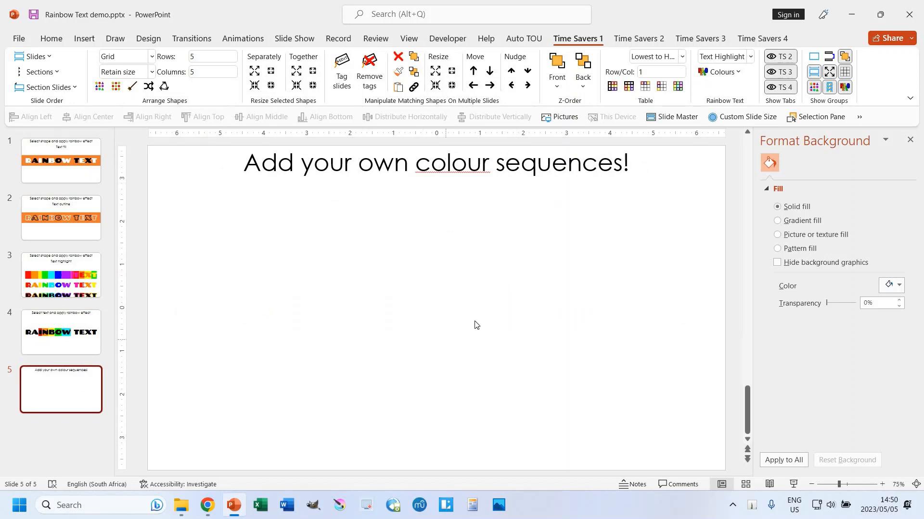
left_click(739, 74)
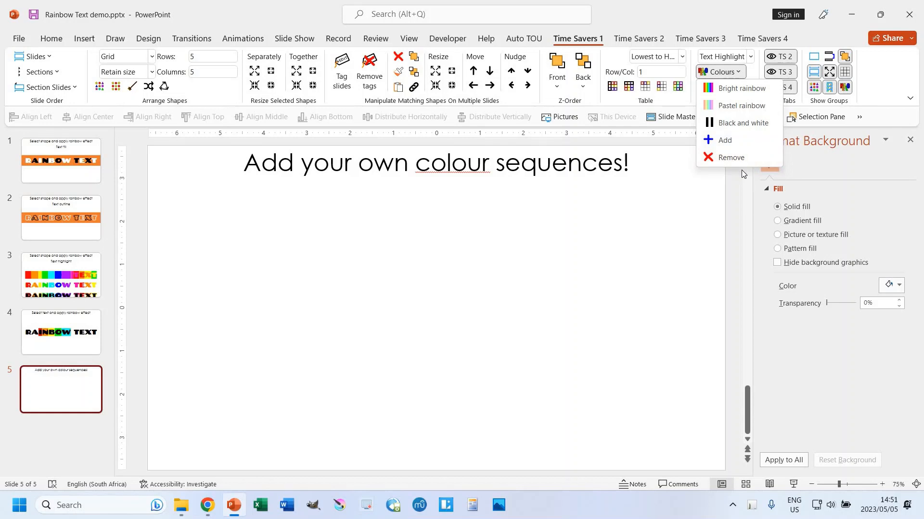
left_click(723, 142)
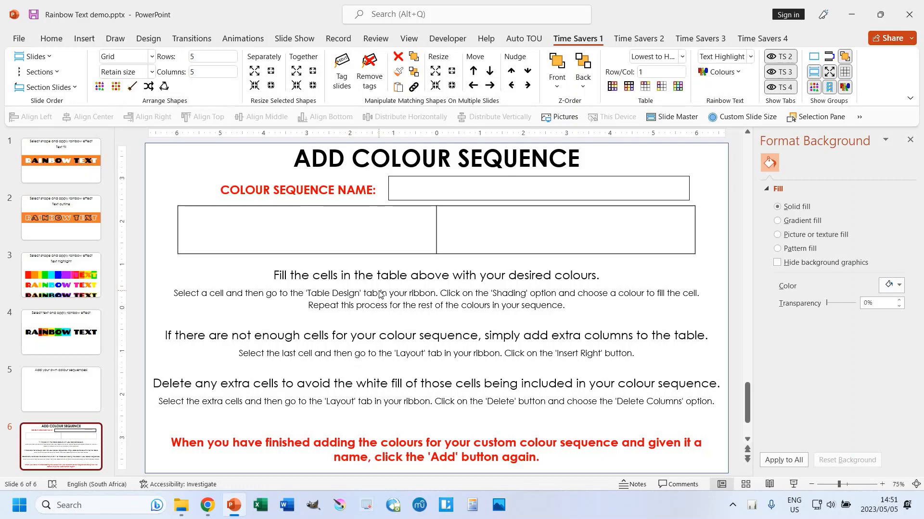
- Name the new colour sequence Halloween on the setup slide
left_click(530, 188)
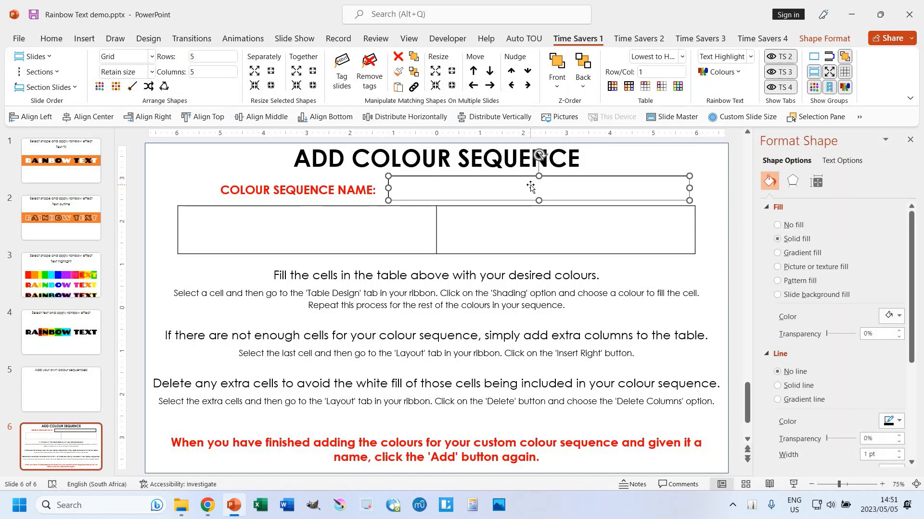
left_click(531, 188)
type("Hallo")
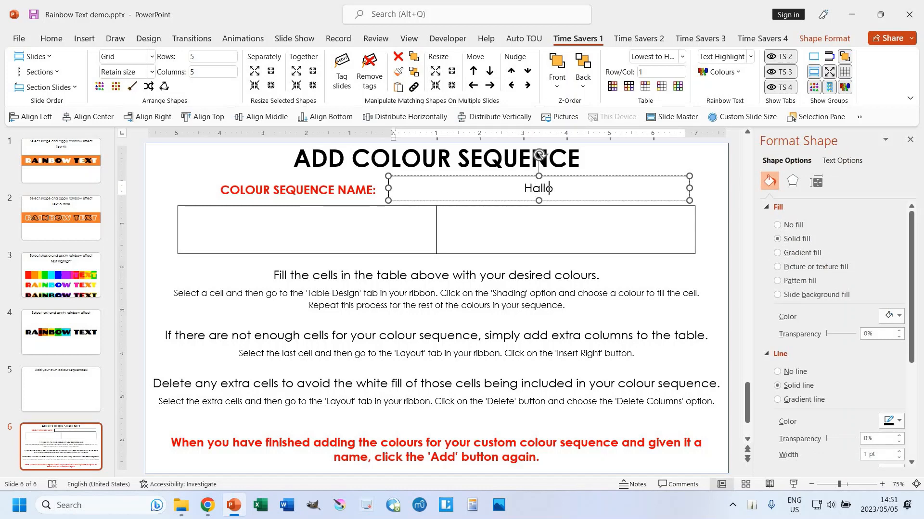
type("ween")
left_click(739, 75)
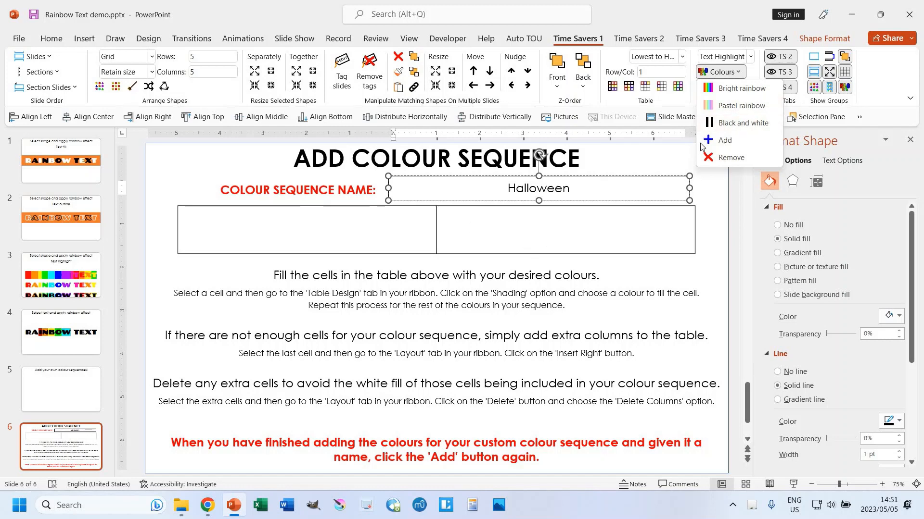
left_click(306, 250)
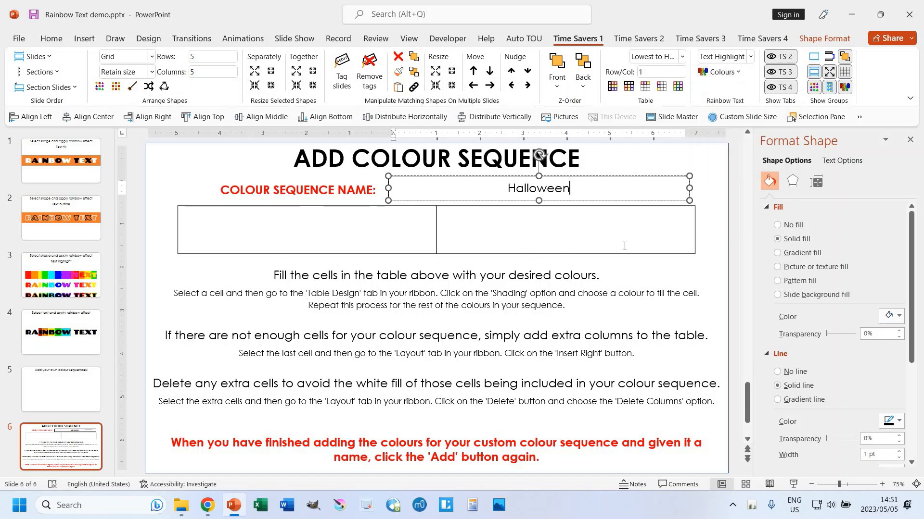
left_click(470, 240)
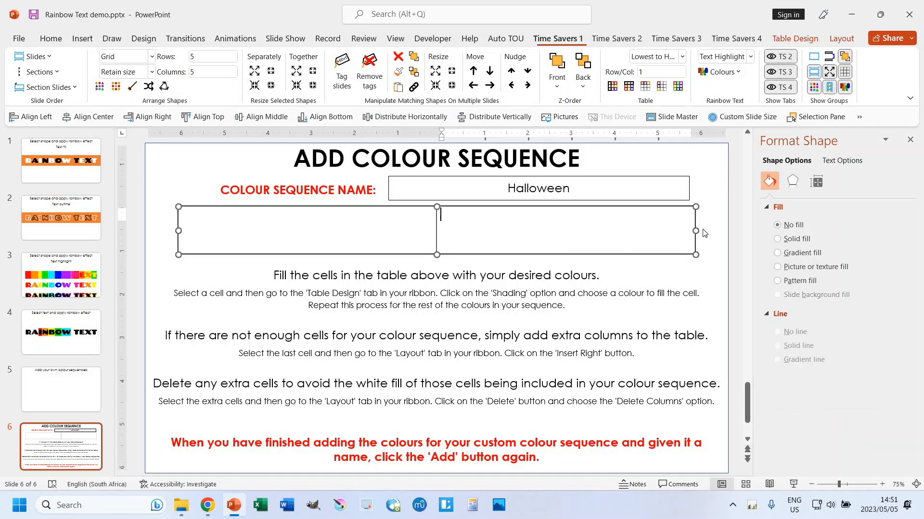
left_click(712, 231)
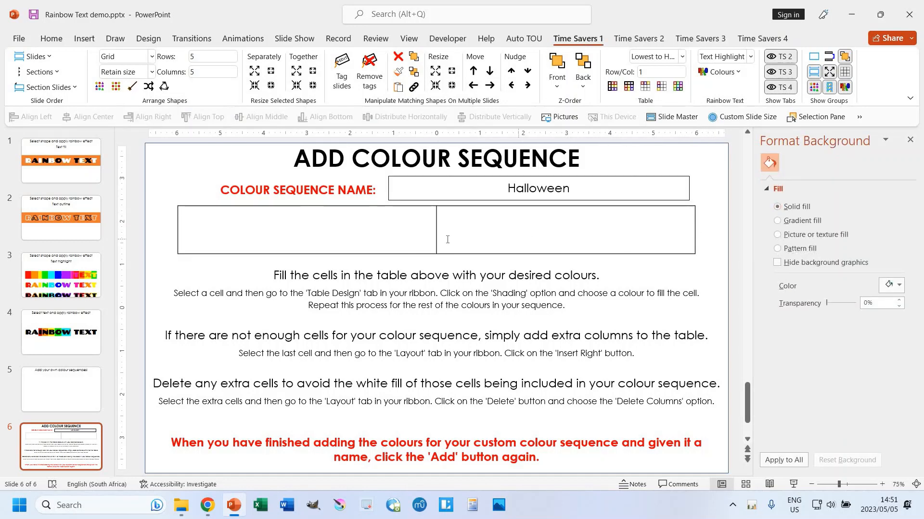